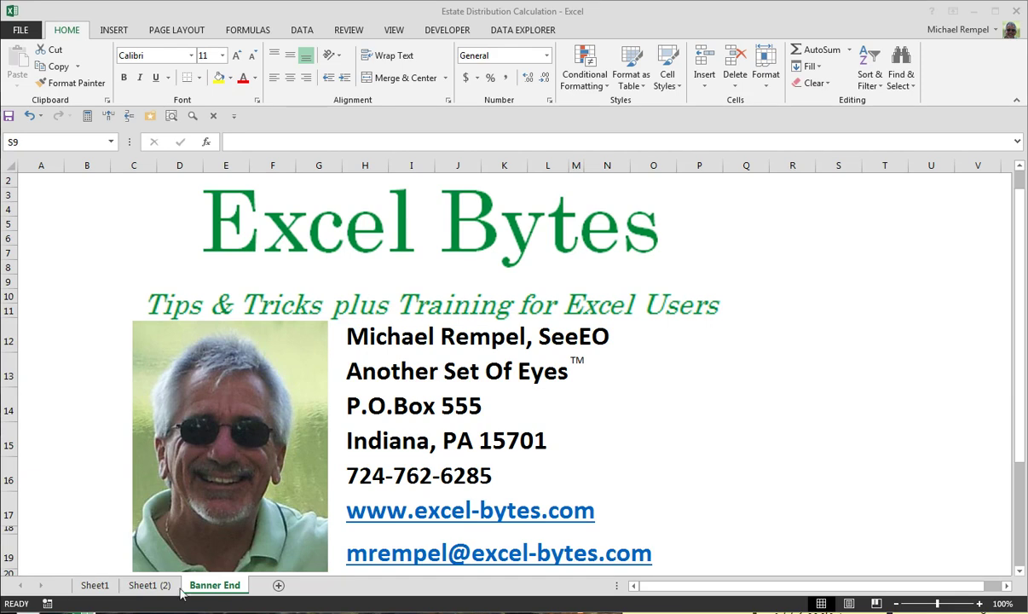
left_click(150, 587)
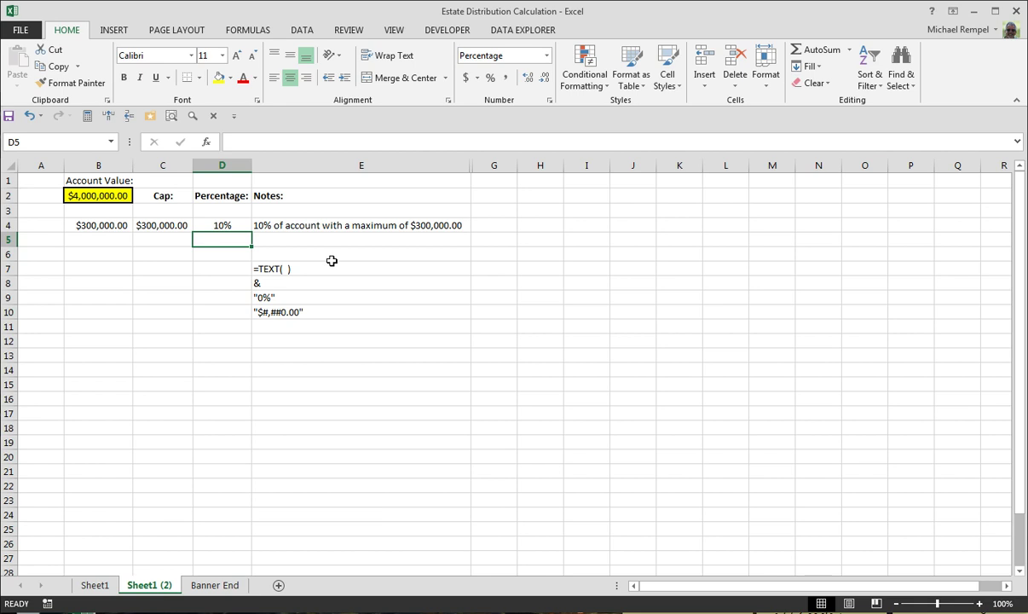
left_click(94, 197)
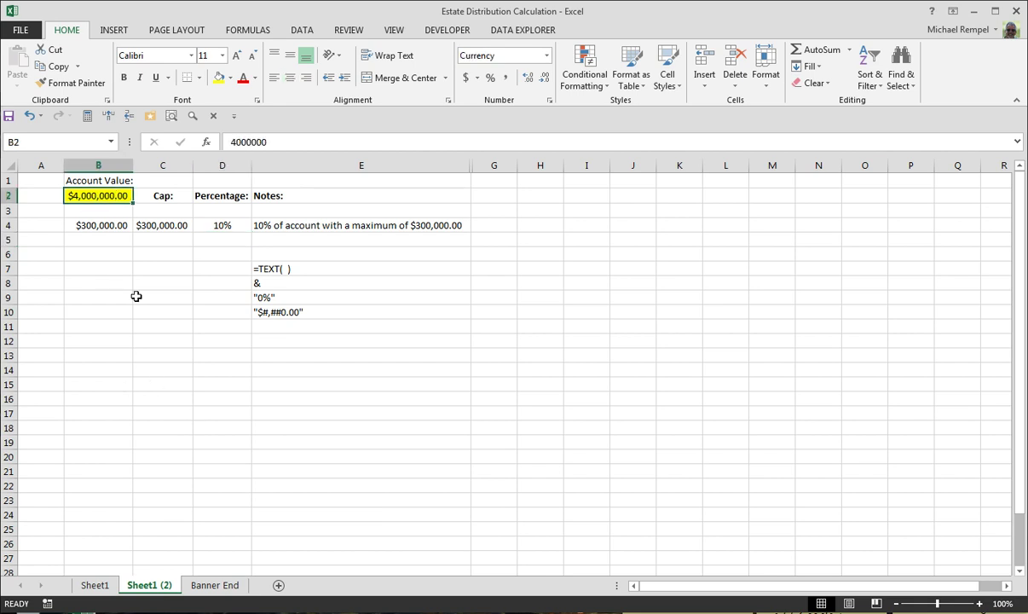
left_click(100, 223)
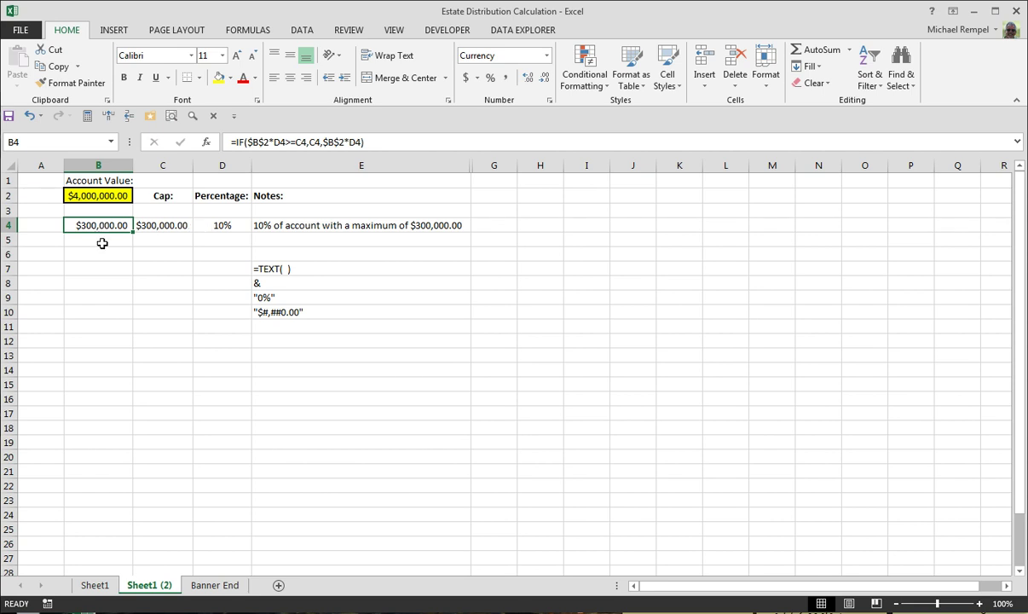
left_click(100, 196)
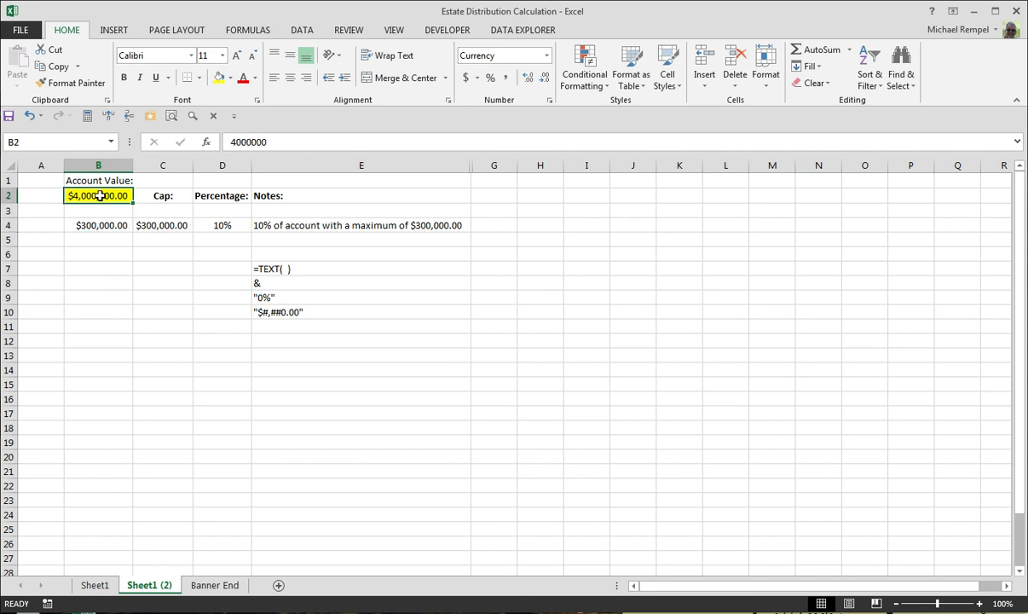
type("2,0")
type("00,000")
key("Return")
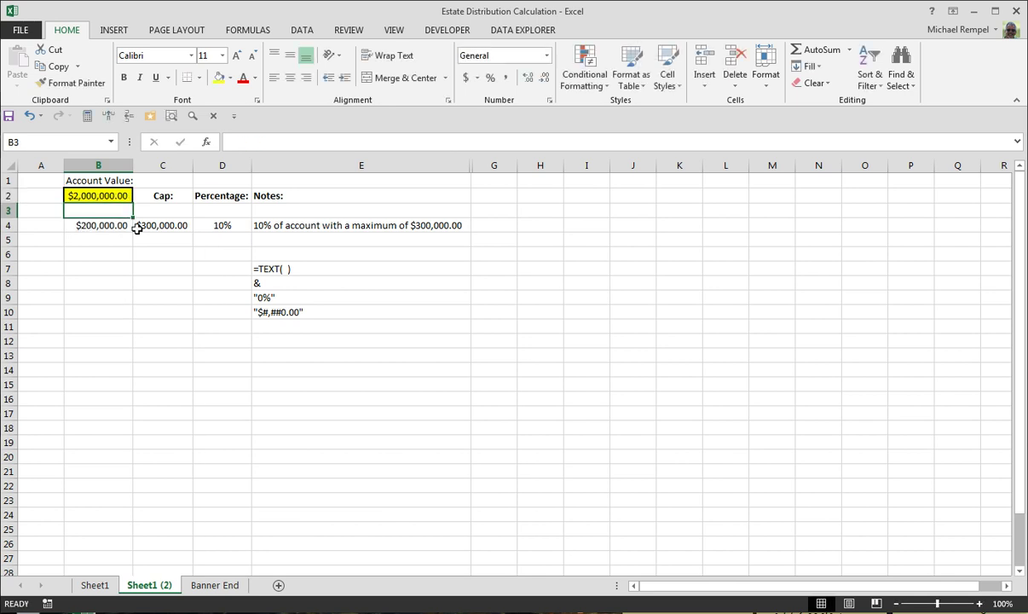
left_click(99, 197)
type("4,00")
type("0,000")
key("Return")
left_click(161, 225)
key("Left")
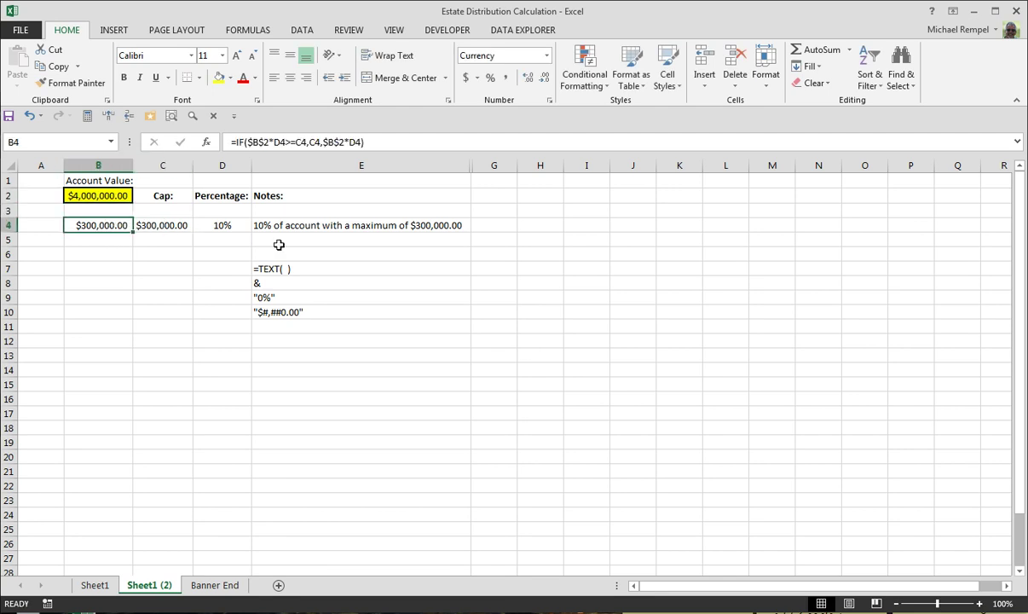
Review the cap in C4, the percentage in D4, the E4 note and the & reminder in E8
left_click(280, 226)
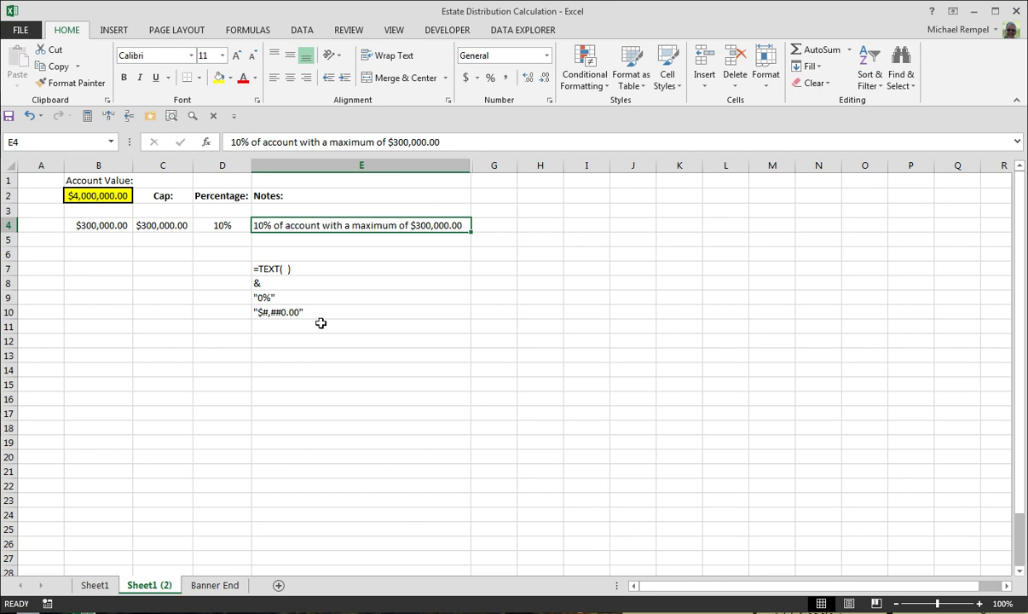
left_click(169, 225)
key("Right")
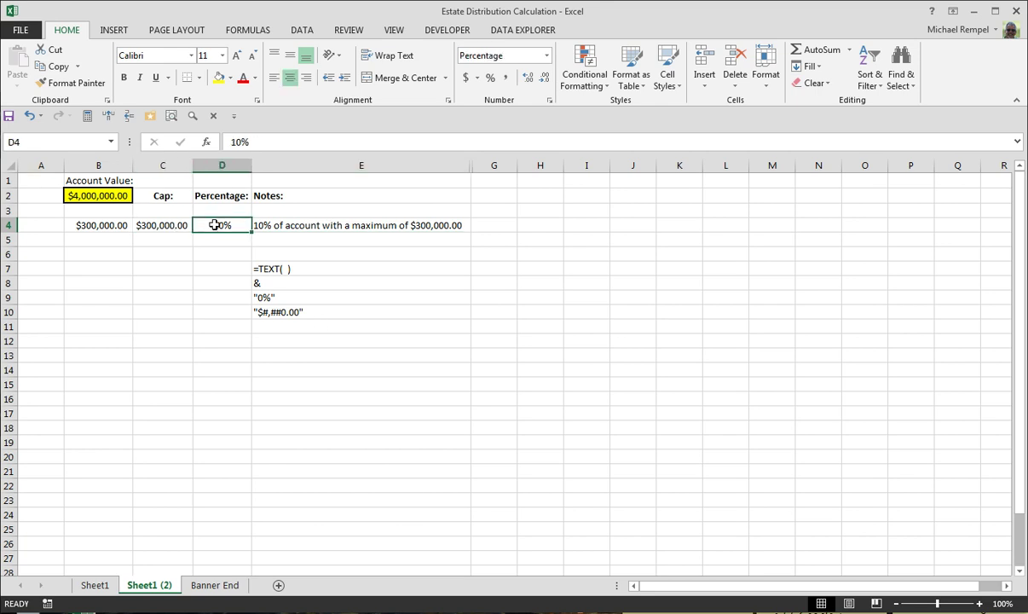
key("Right")
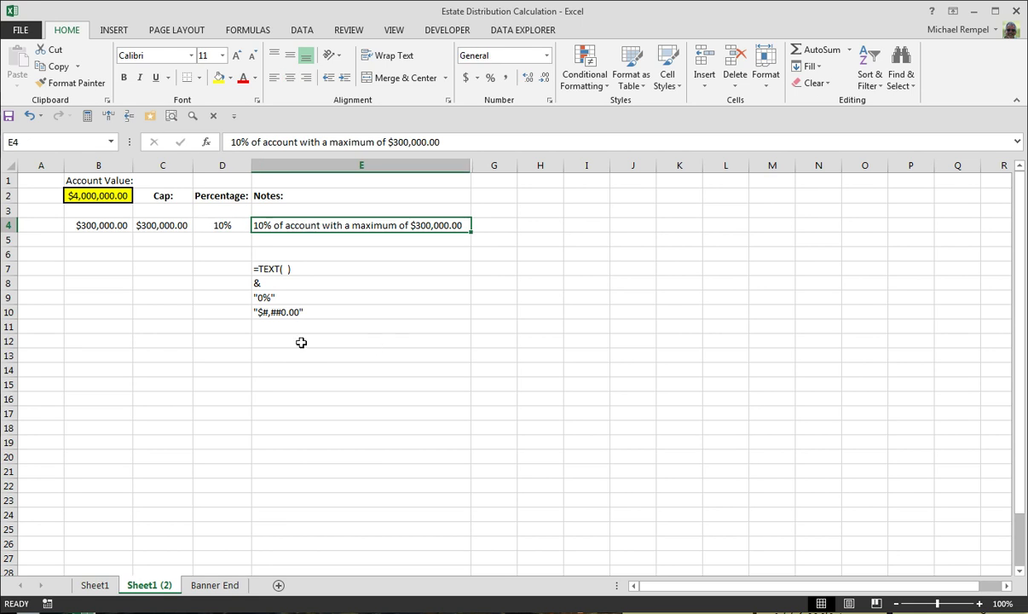
left_click(260, 283)
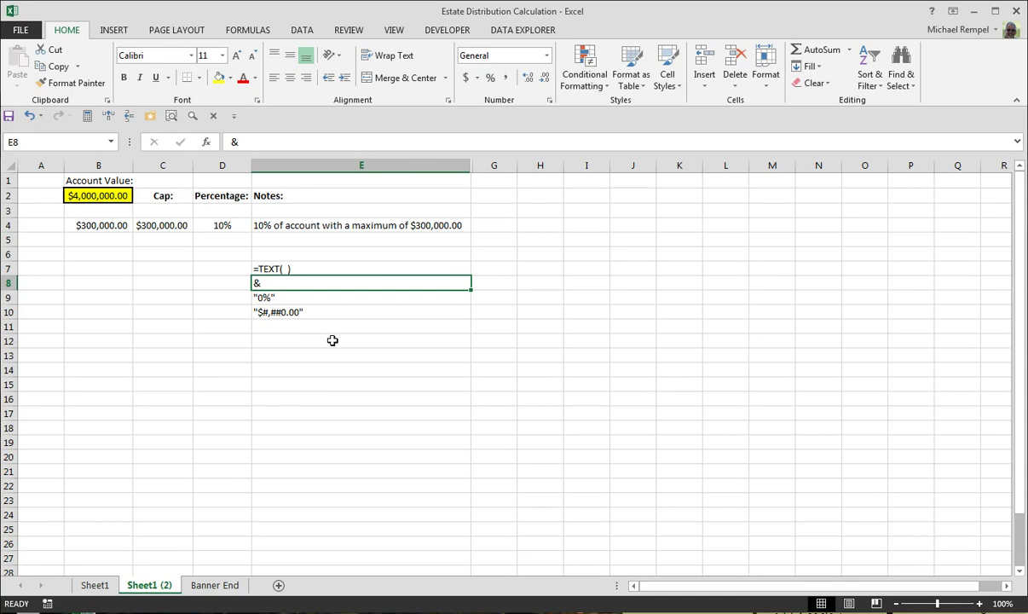
left_click(311, 225)
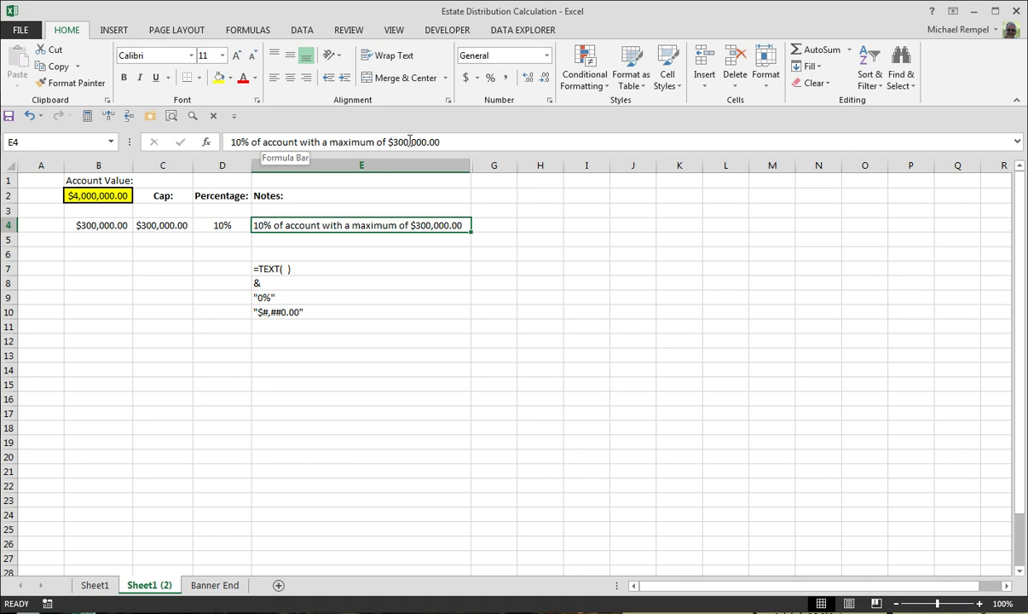
Replace E4's hard-coded 10% and $300,000.00 with =D4&" of account with a maximum of "&C4
left_click(248, 141)
key("BackSpace")
key("BackSpace")
key("BackSpace")
type("=")
left_click(220, 224)
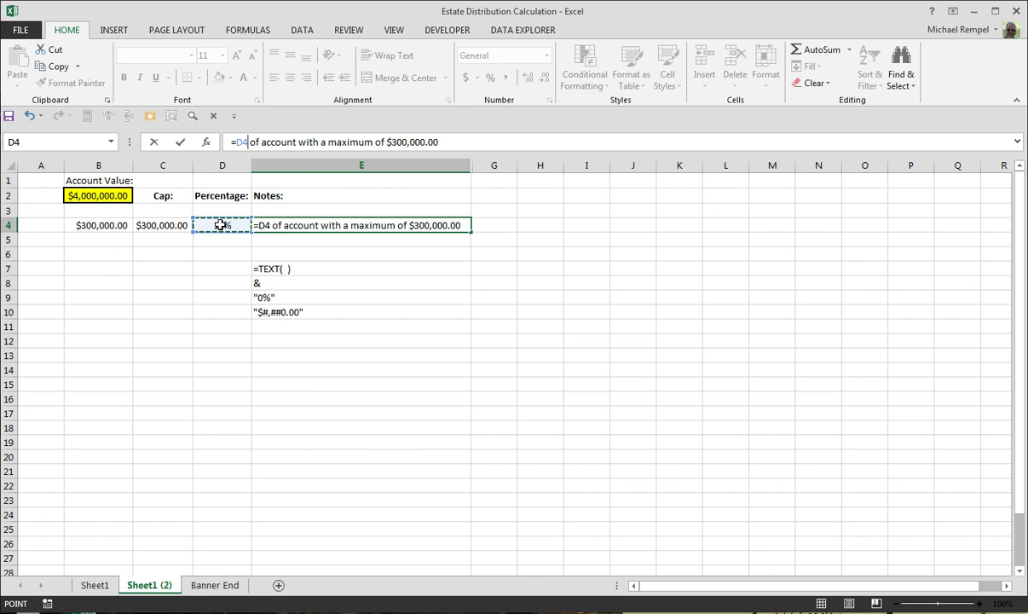
type("&")
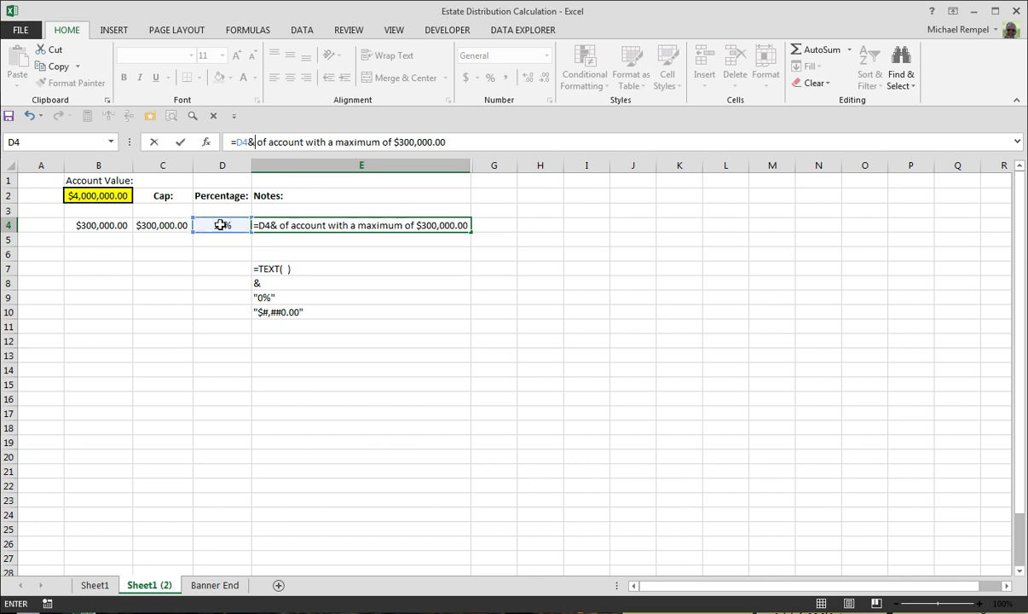
type("\"")
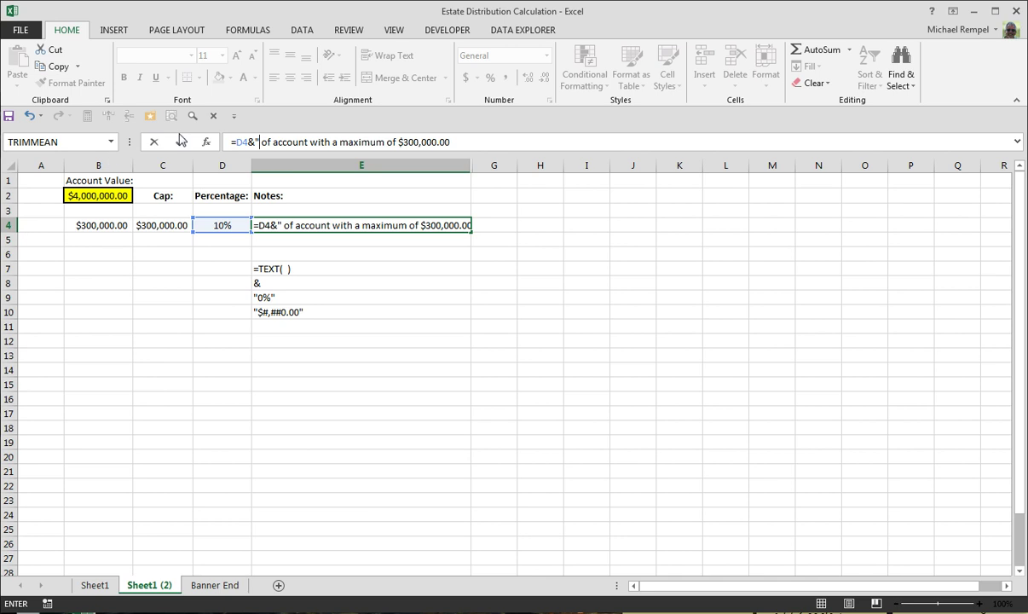
left_click(398, 141)
type("\"")
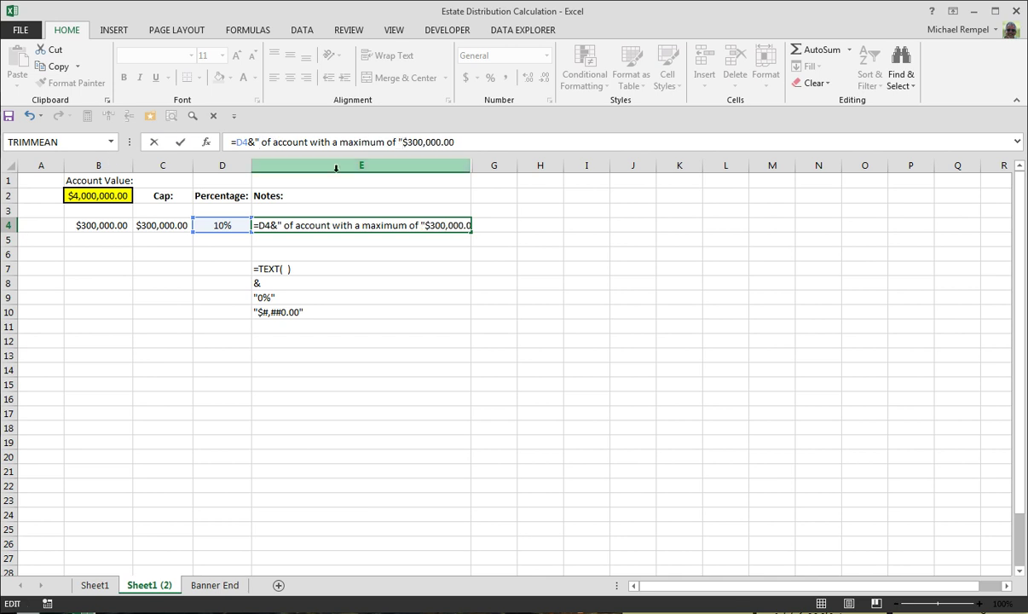
type("&")
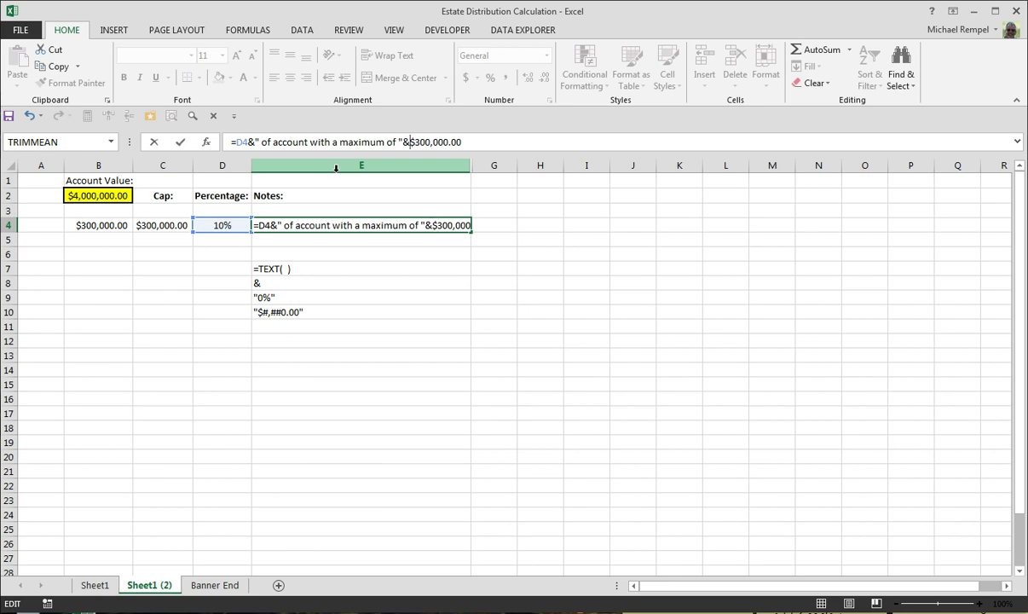
key("Delete")
key("Delete")
key("Delete")
key("Delete")
key("Delete")
key("Delete")
key("Delete")
key("Delete")
key("Delete")
key("Delete")
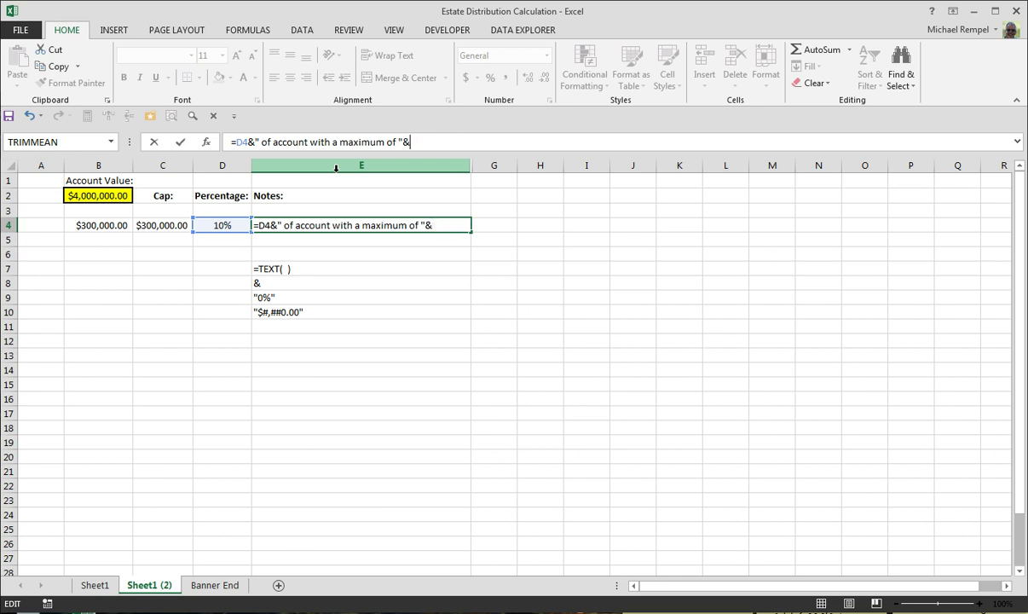
left_click(158, 225)
key("Return")
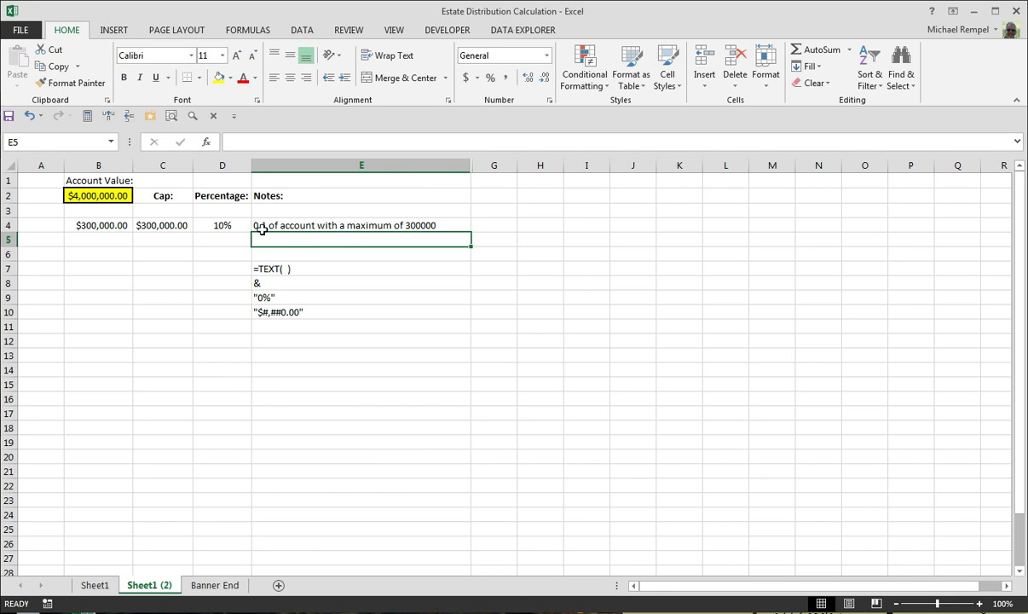
Change the percentage in D4 to 15%
key("Up")
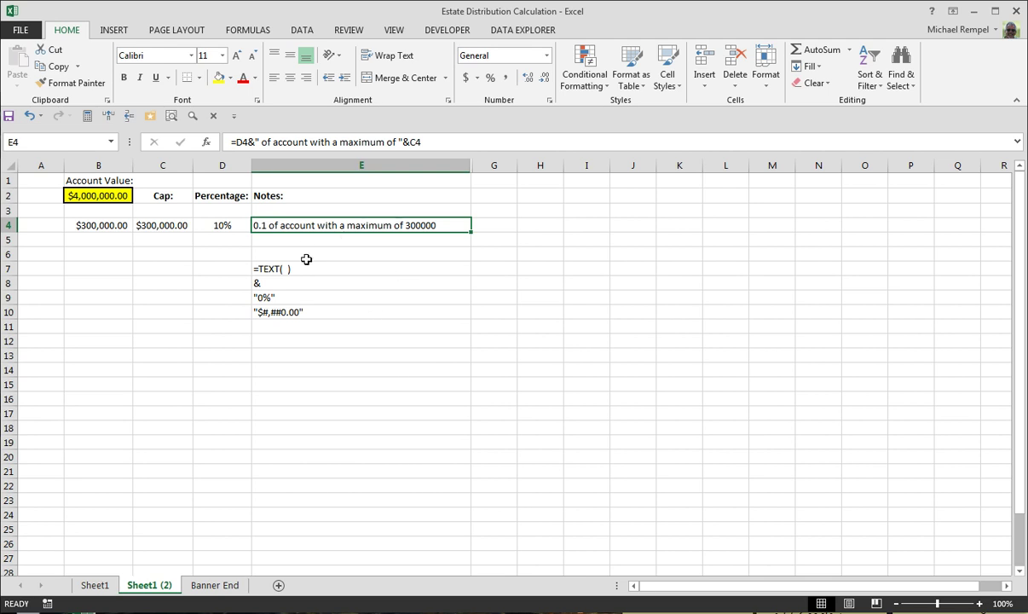
left_click(221, 225)
type("15")
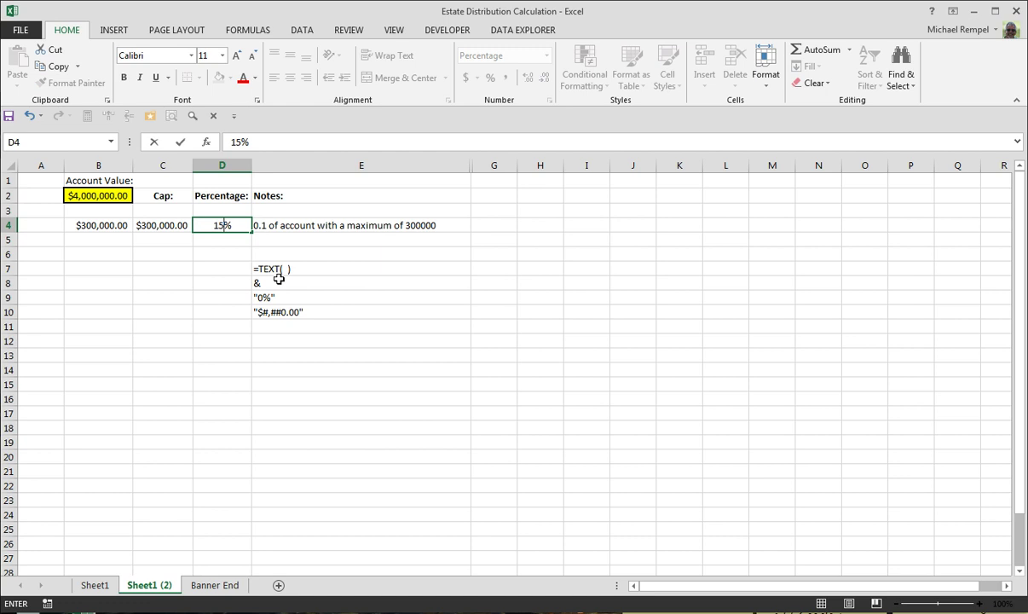
key("Return")
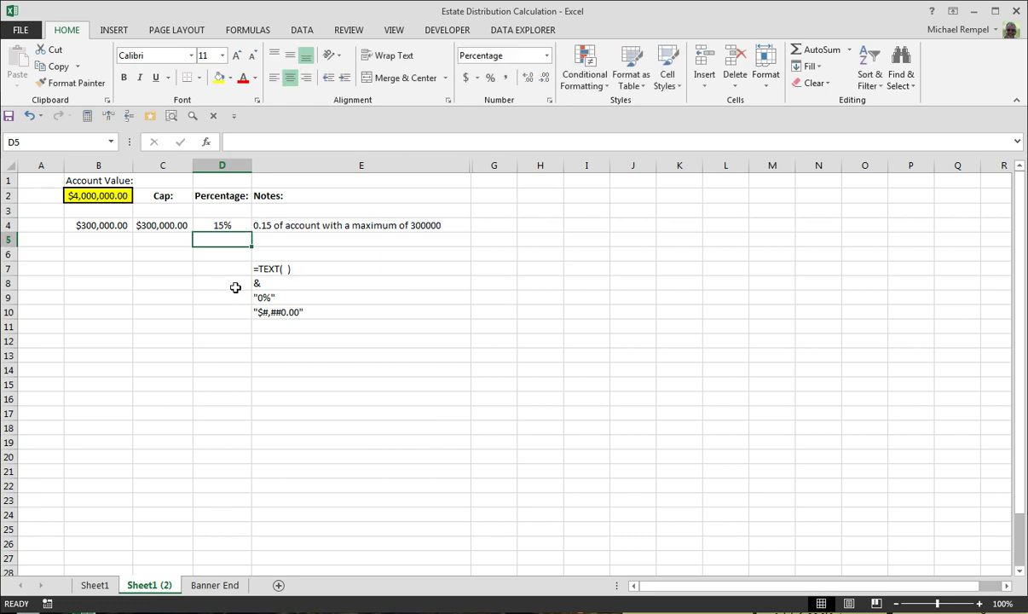
Change the cap in C4 to $250,000
key("Up")
left_click(143, 225)
type("250,00")
key("Return")
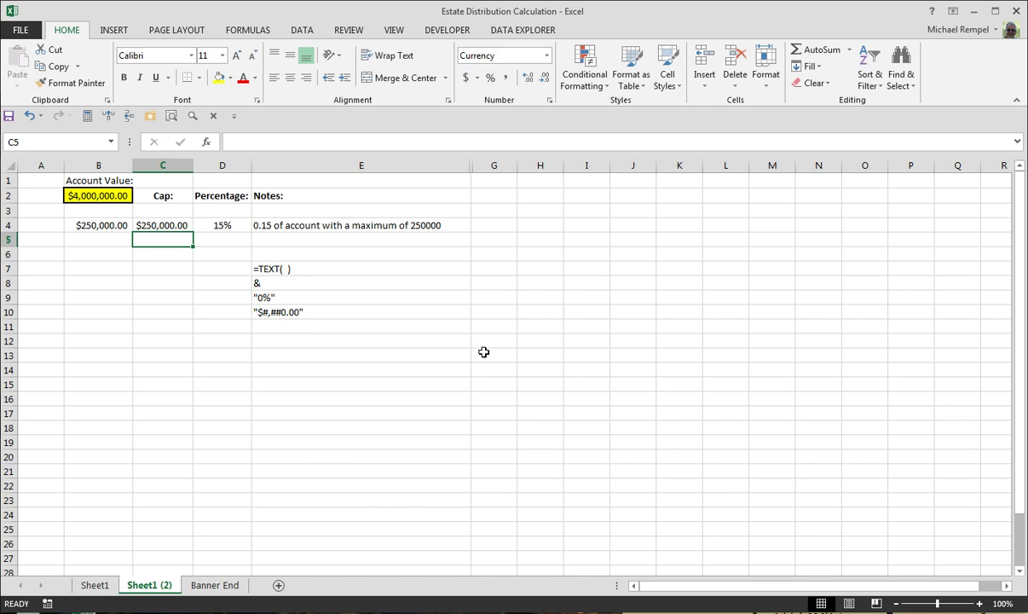
left_click(261, 268)
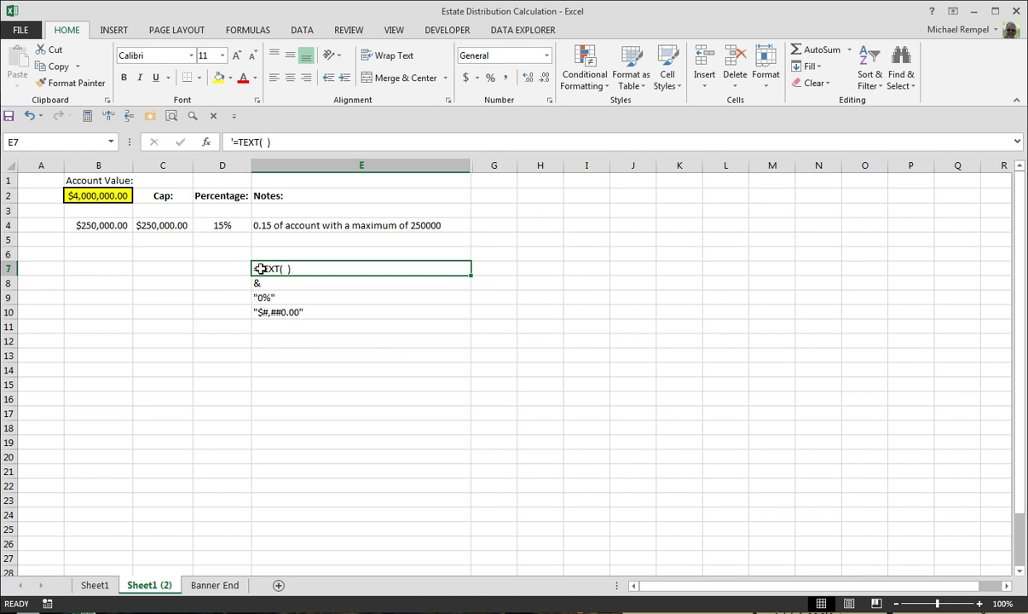
left_click(228, 139)
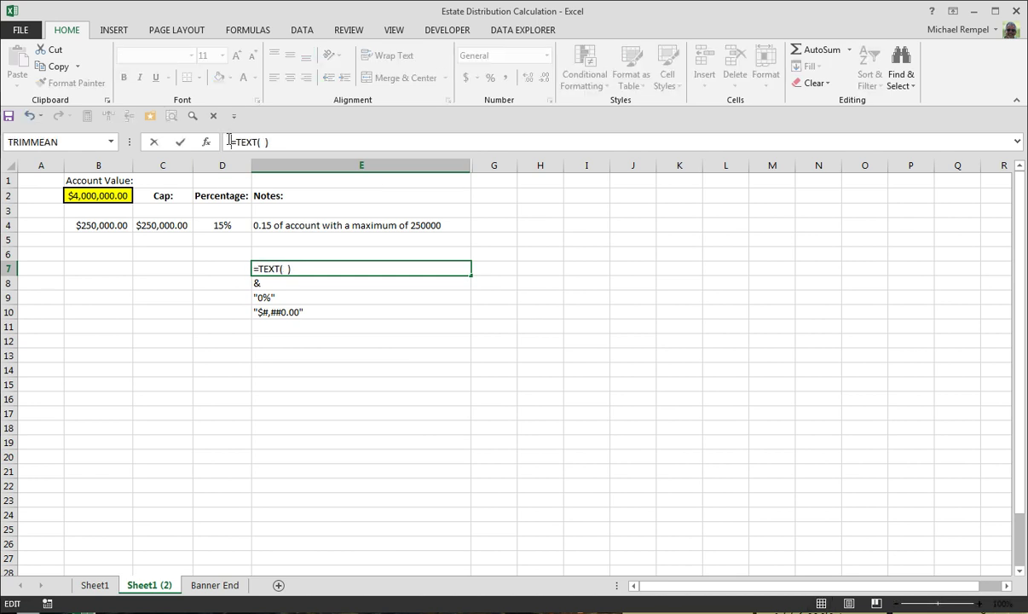
left_click(271, 139)
key("BackSpace")
key("BackSpace")
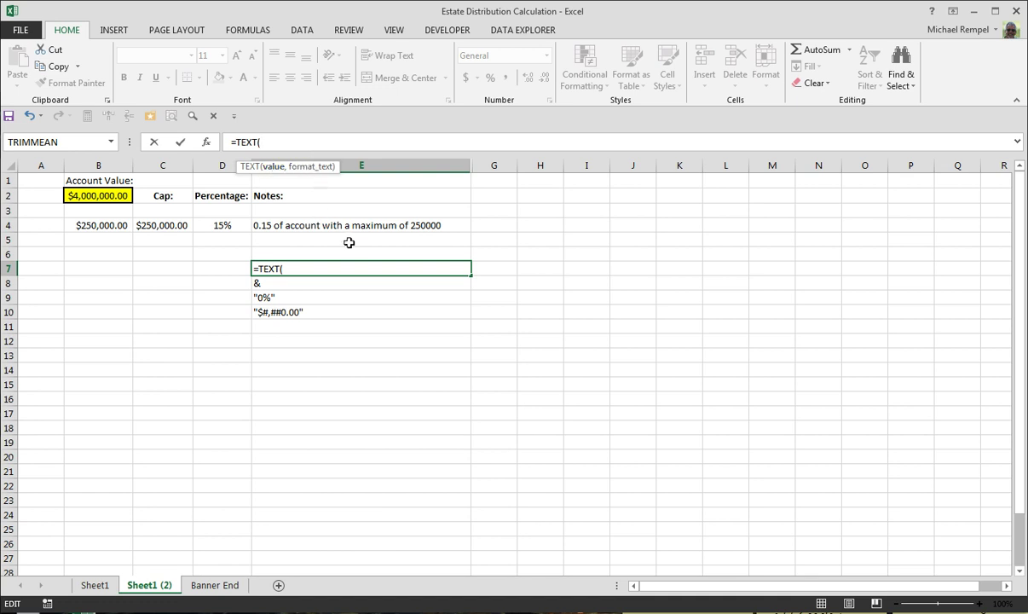
type(")")
key("Home")
type("'")
key("ctrl+Return")
Wrap D4 in E4's formula as TEXT(D4,"0%") so the note shows 15%
left_click(281, 227)
left_click(235, 142)
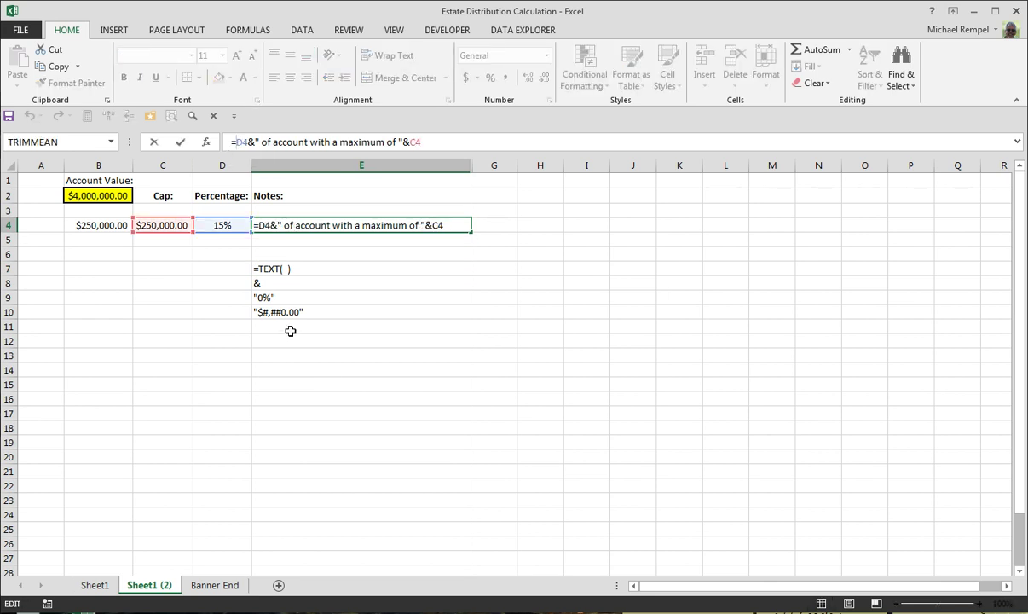
type("TEXT(D4")
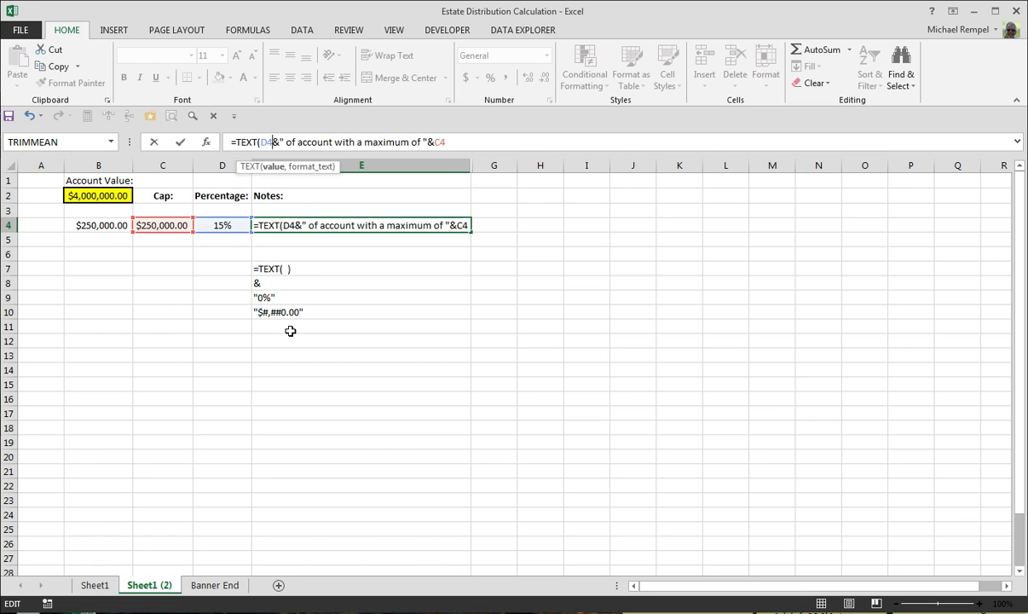
type(",")
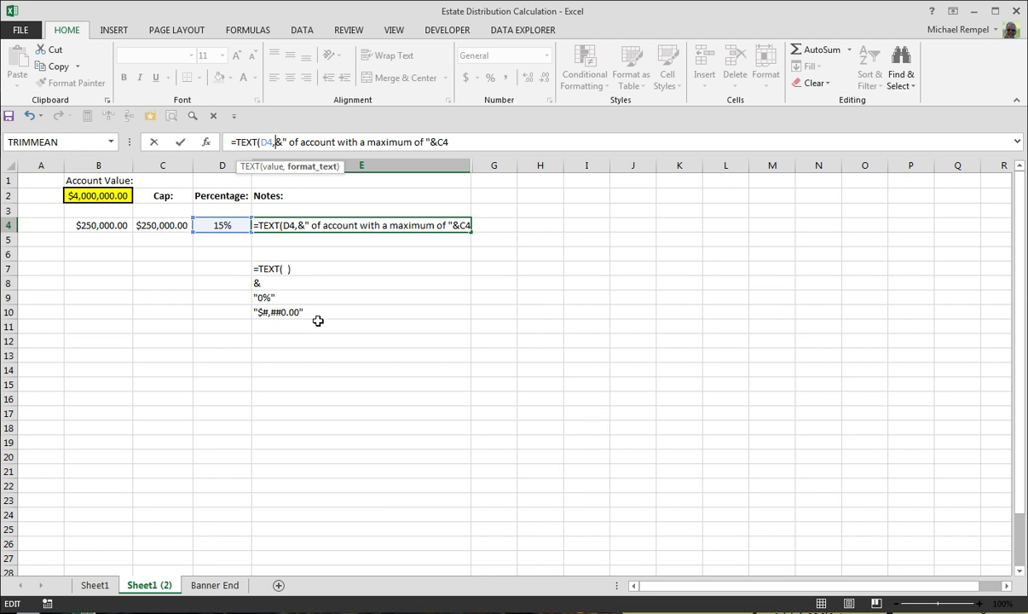
type("\"")
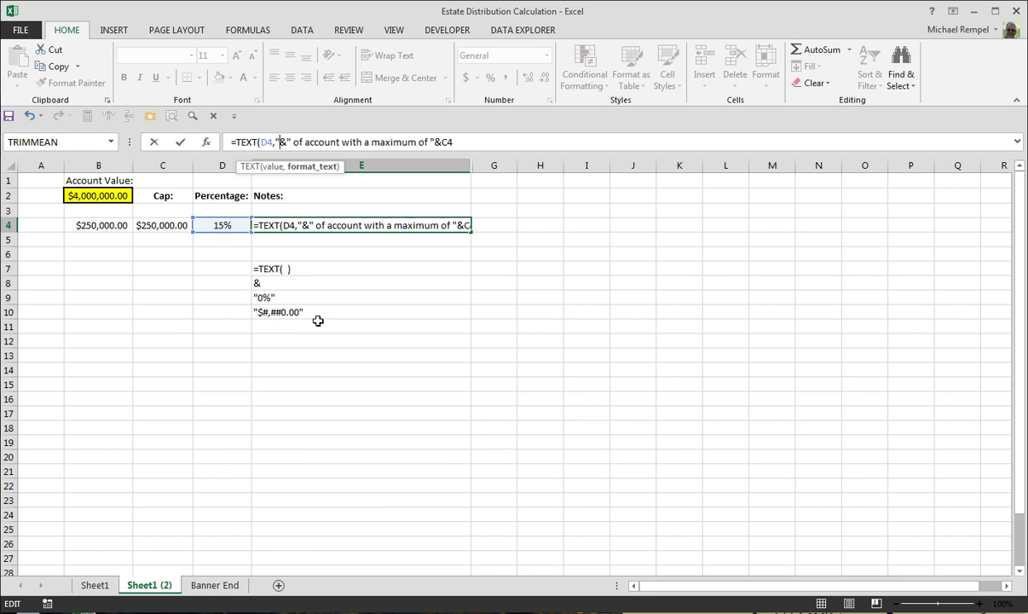
type("0%")
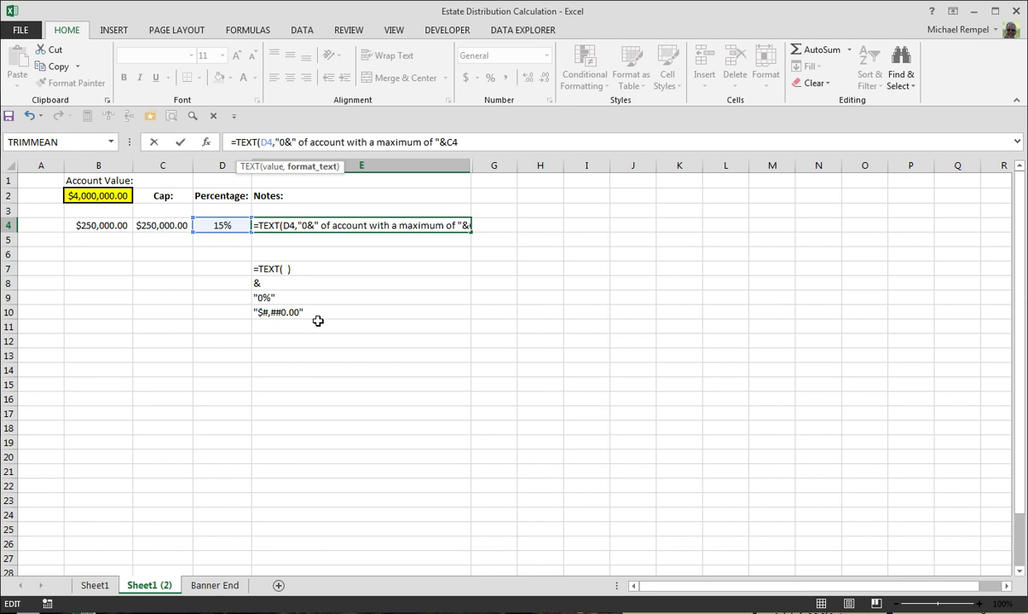
type("\"")
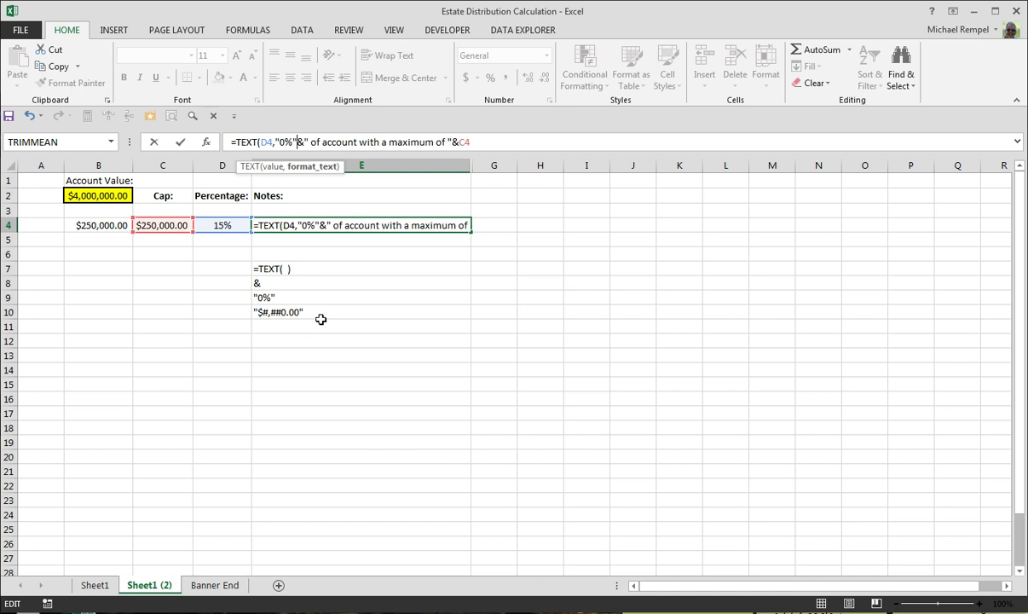
type(")")
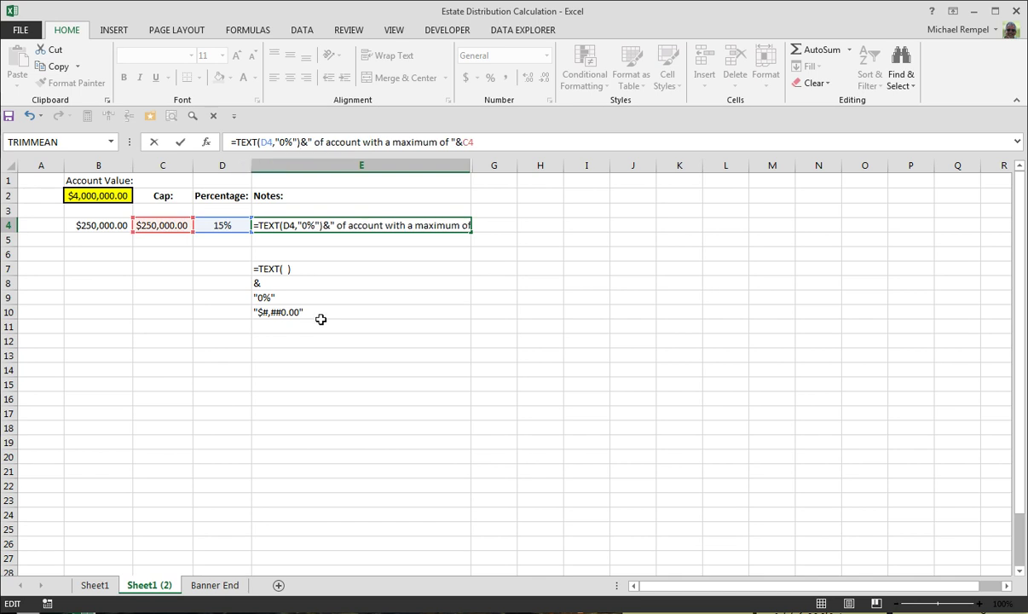
key("Return")
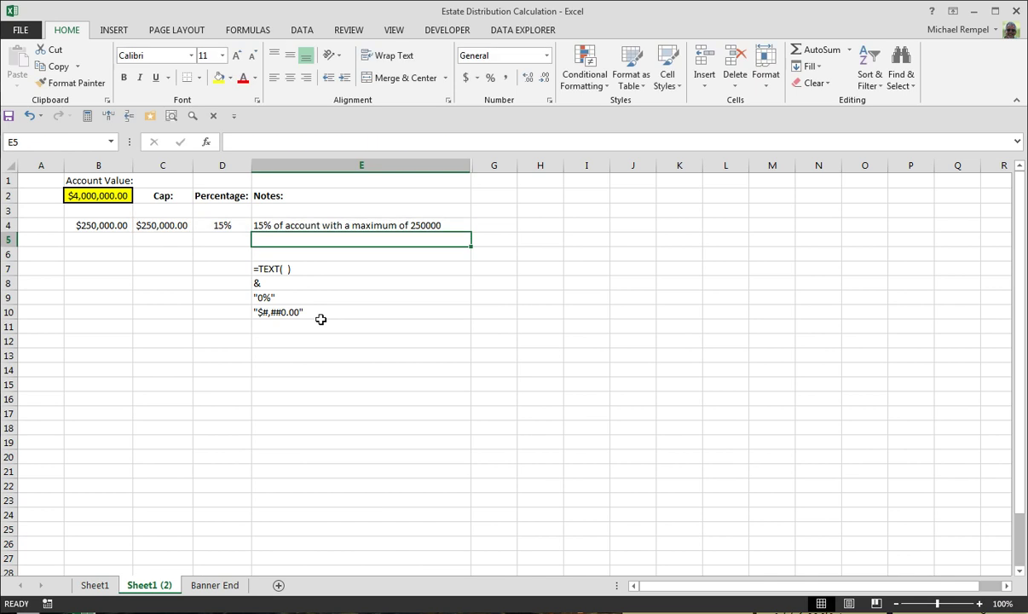
Enter 10 in D4 and return to E4 to see the note read 10%
key("Up")
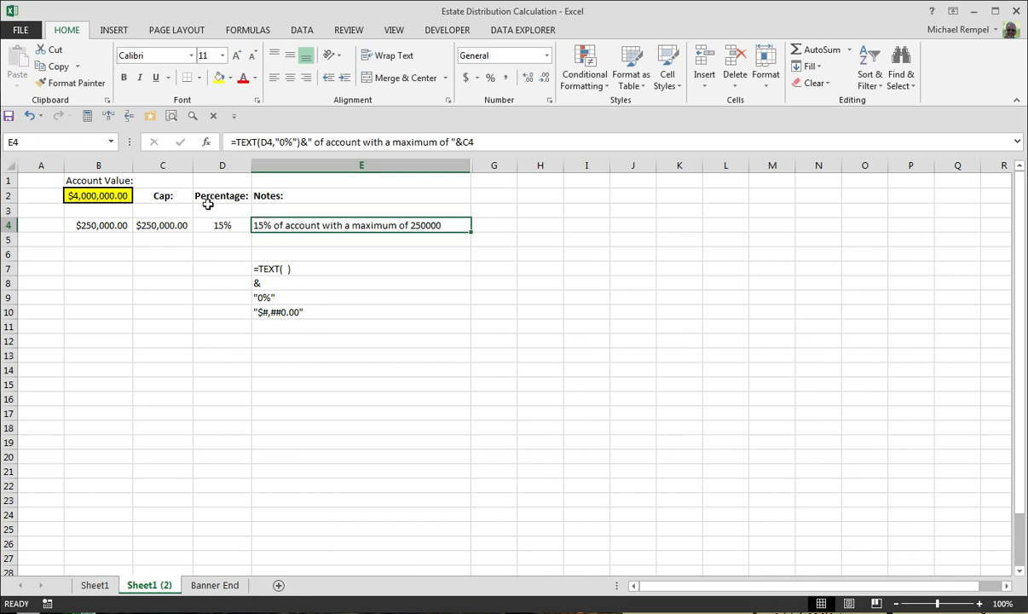
left_click(218, 224)
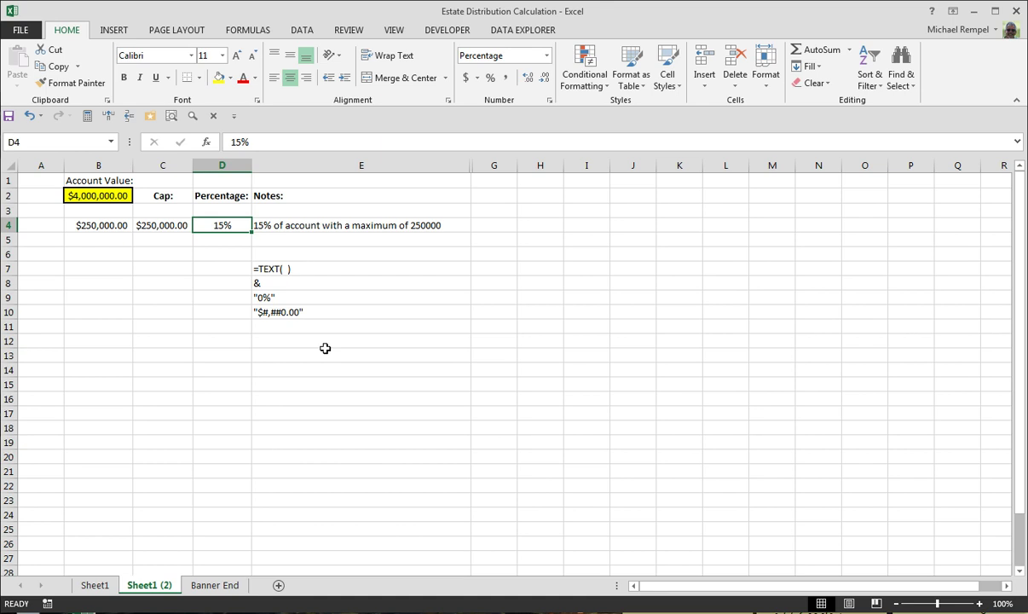
type("10")
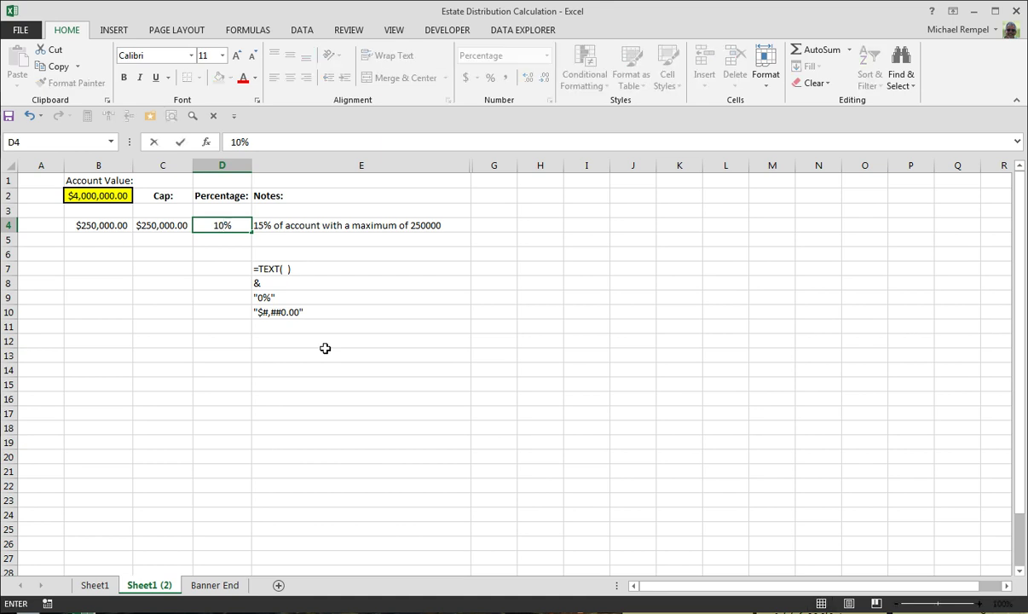
key("Return")
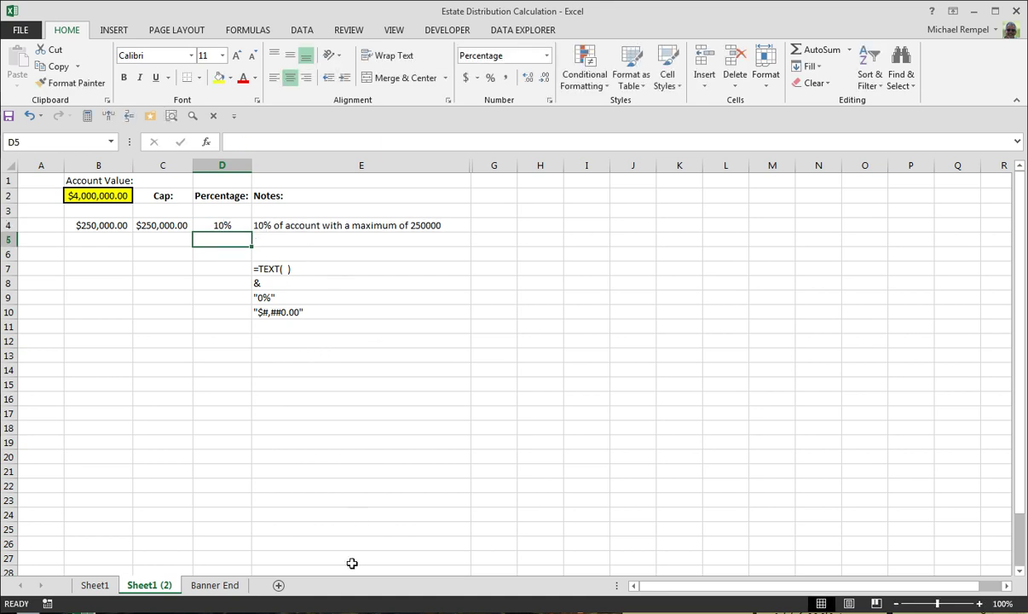
key("Up")
key("Right")
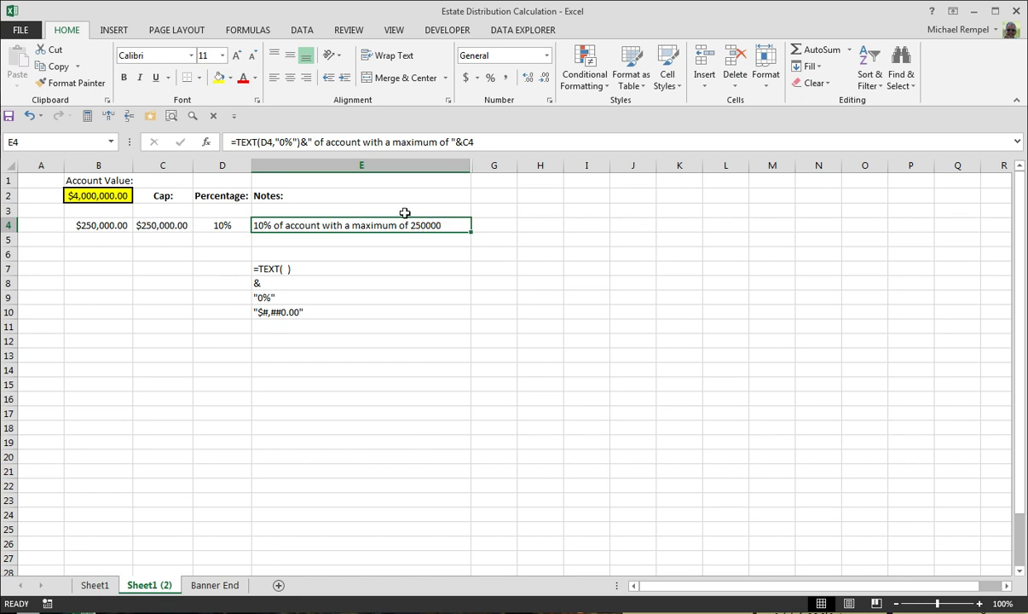
Wrap C4 in E4's formula as TEXT(C4,"$#,##0.00") so the cap shows $250,000.00
left_click(464, 142)
type("te")
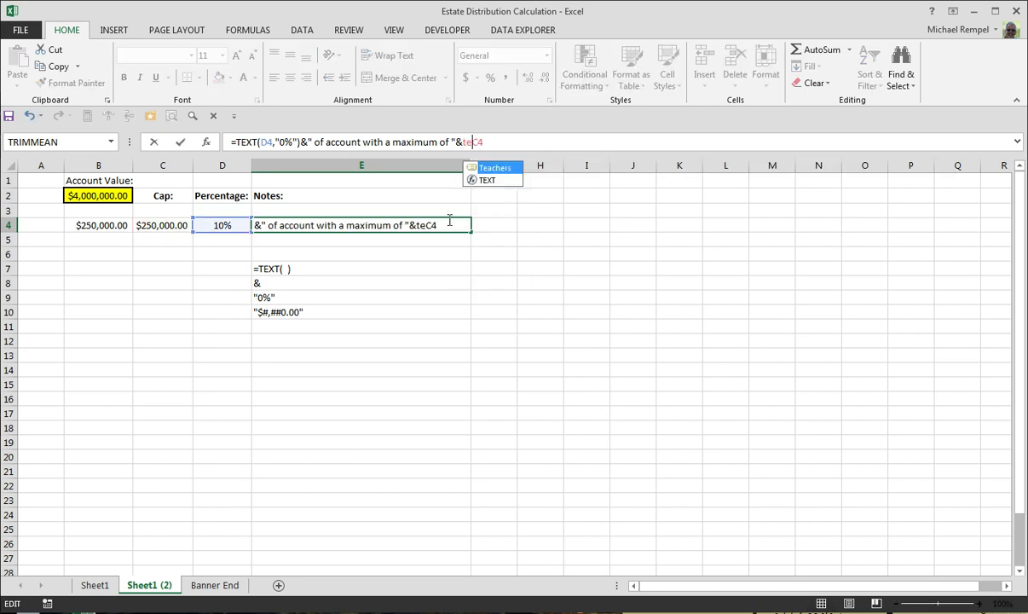
type("x")
key("Tab")
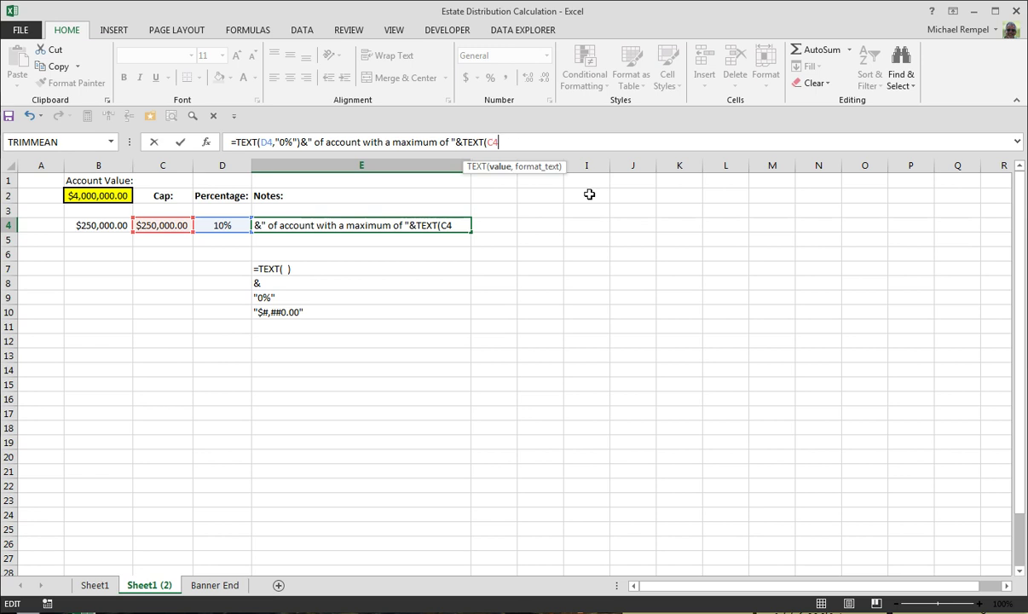
type("\"$")
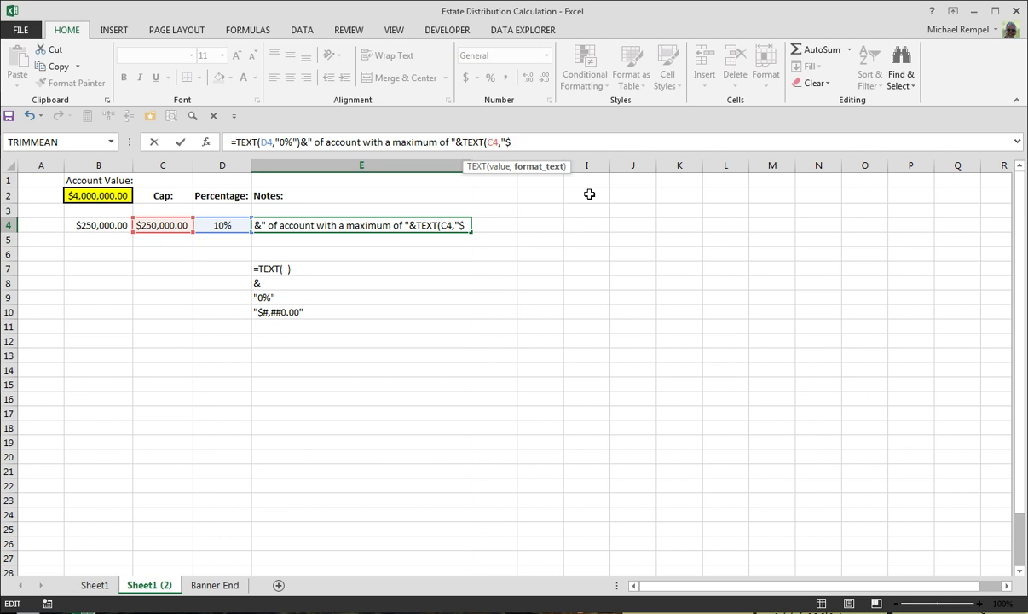
type("#,")
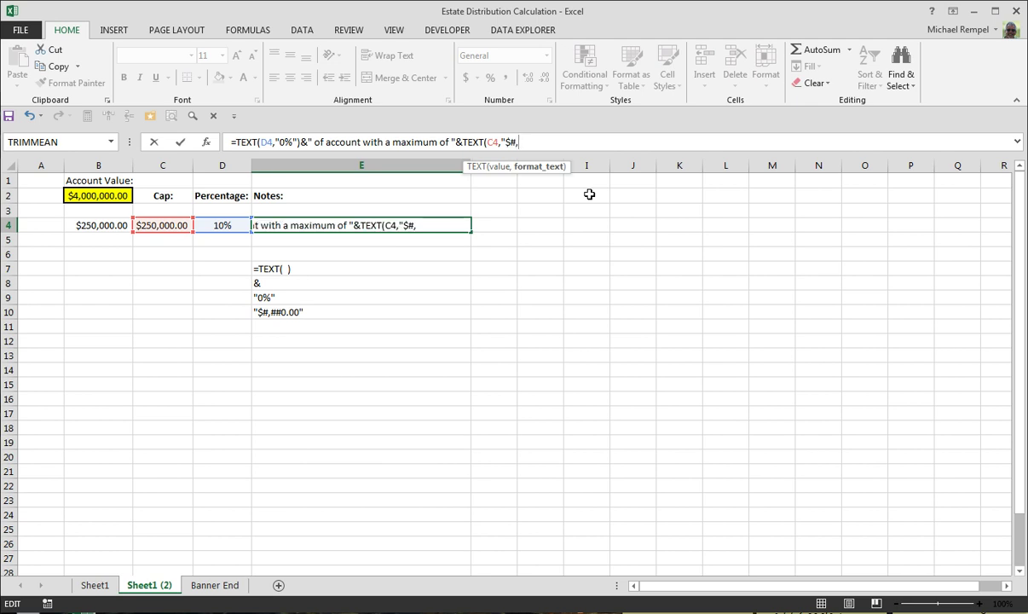
type("##0.00\")")
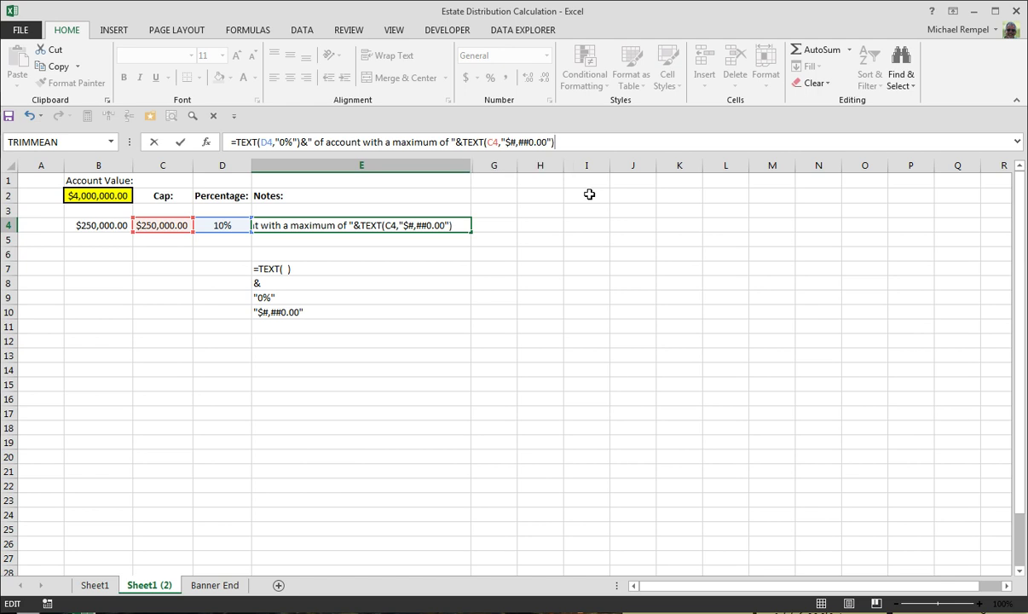
key("Return")
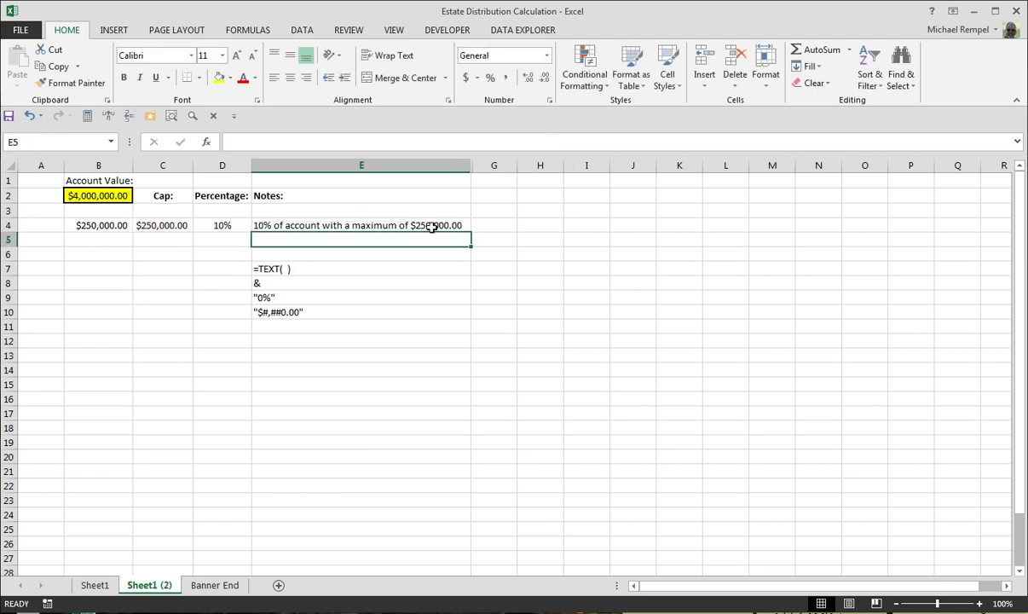
Change the cap in C4 to 300000
key("Up")
left_click(153, 224)
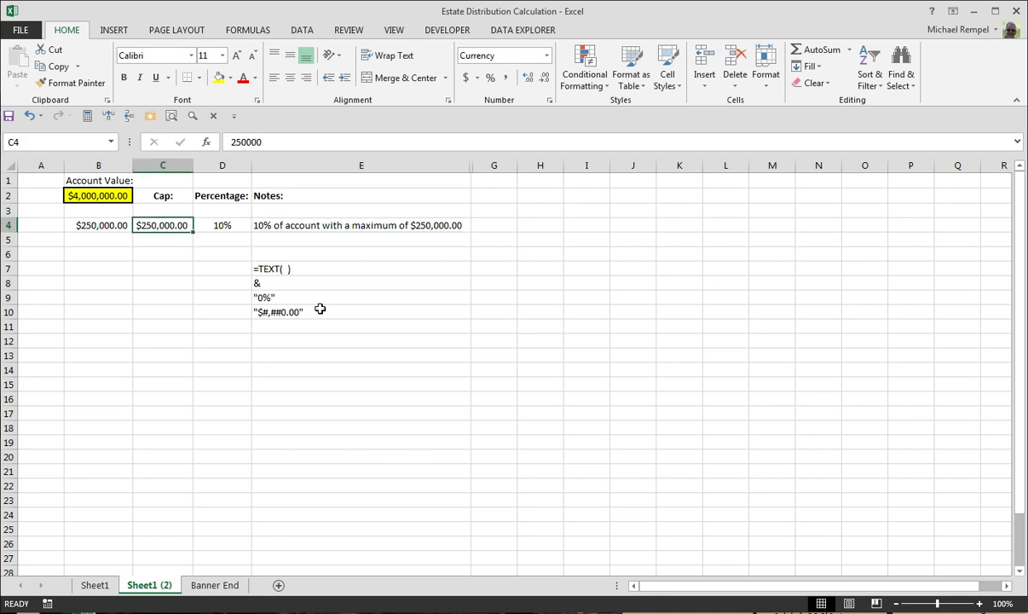
type("300000")
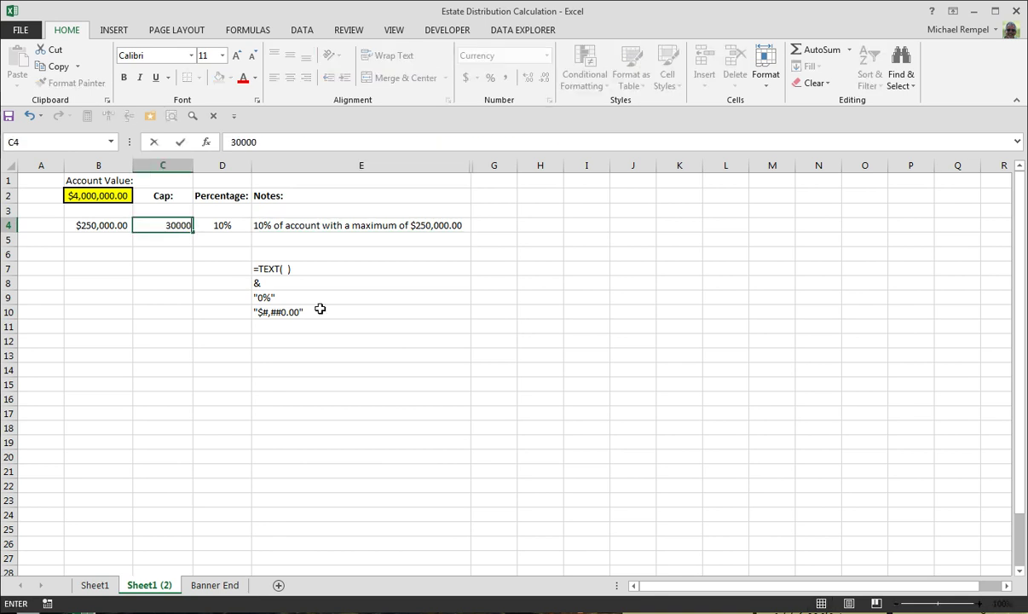
key("Return")
Set D4 back to 15% and check the E4 note reads 15% of $300,000.00
key("Up")
key("Right")
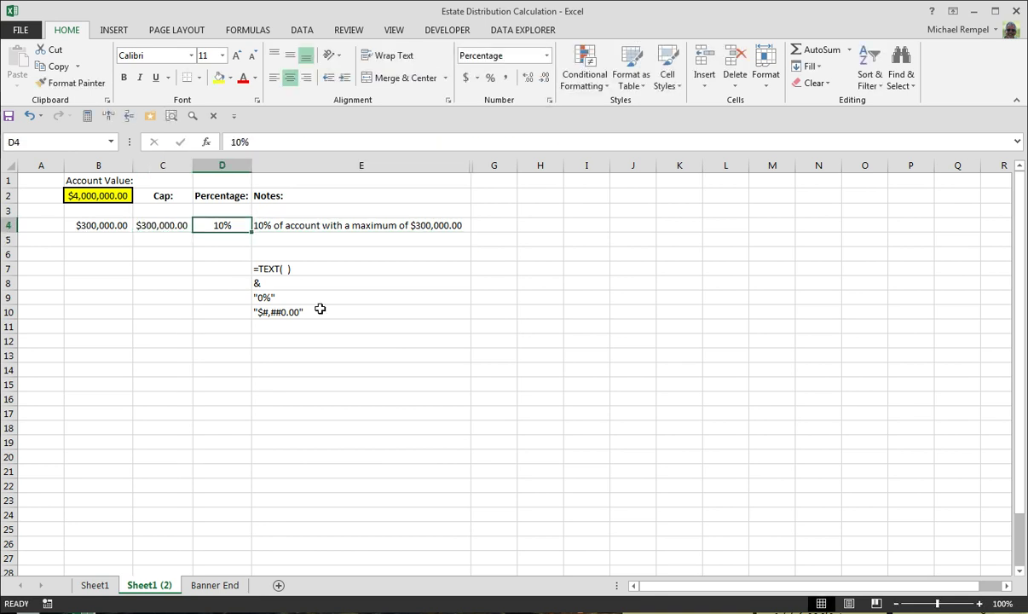
type("15")
key("Return")
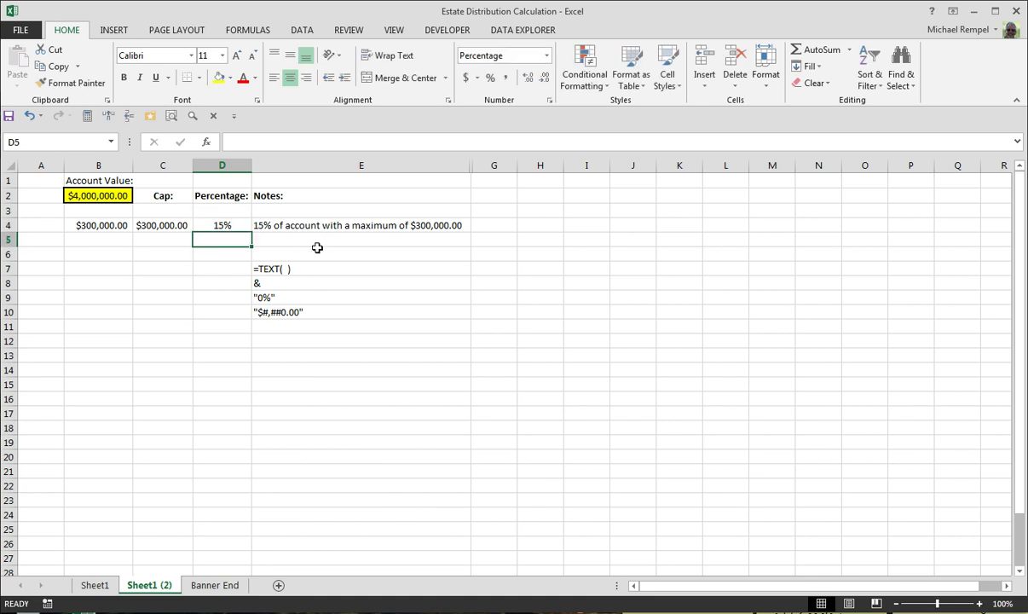
left_click(279, 228)
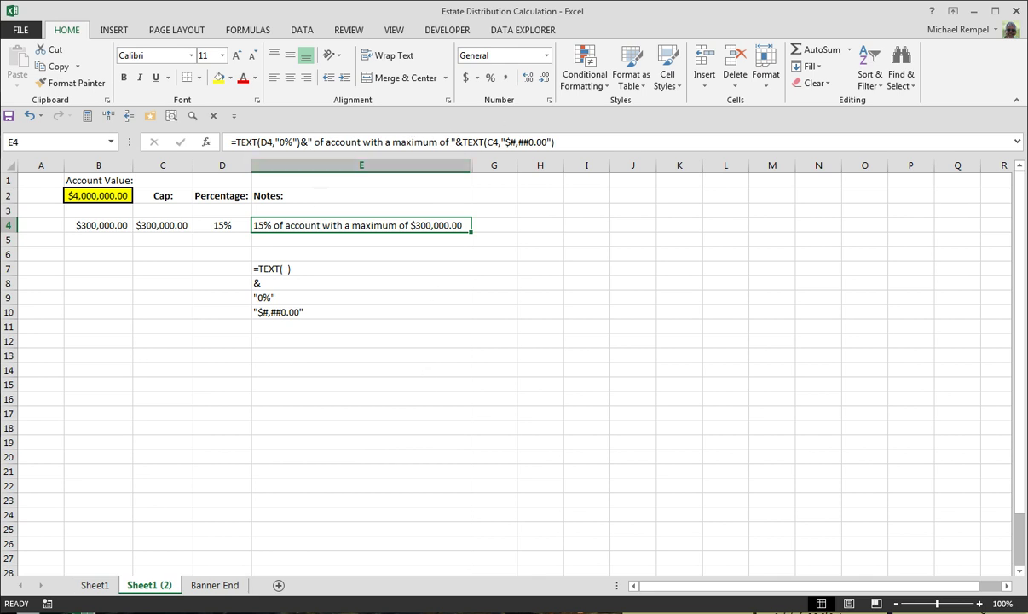
Switch to the Banner End sheet
left_click(209, 587)
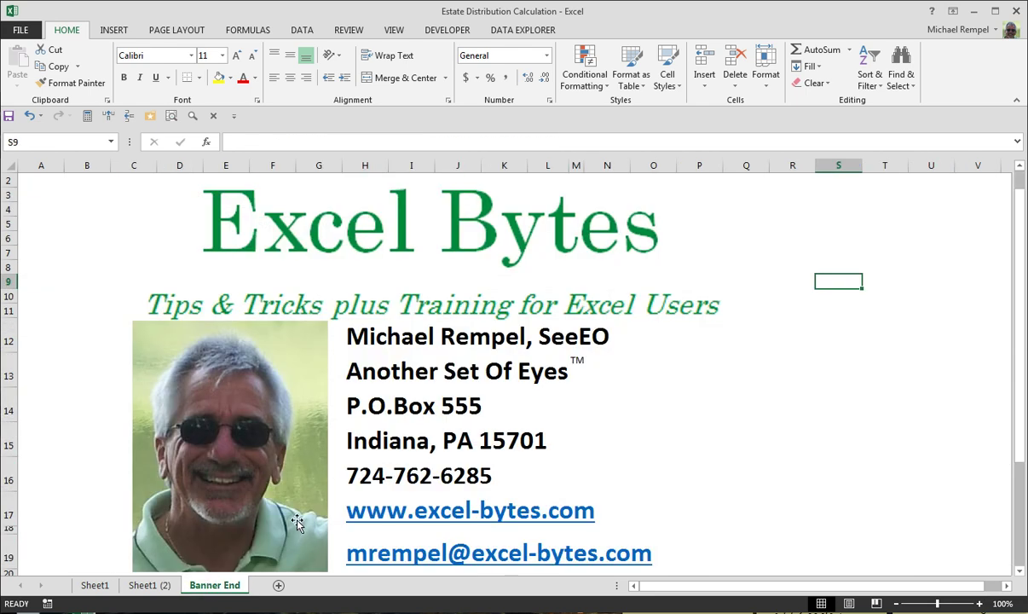